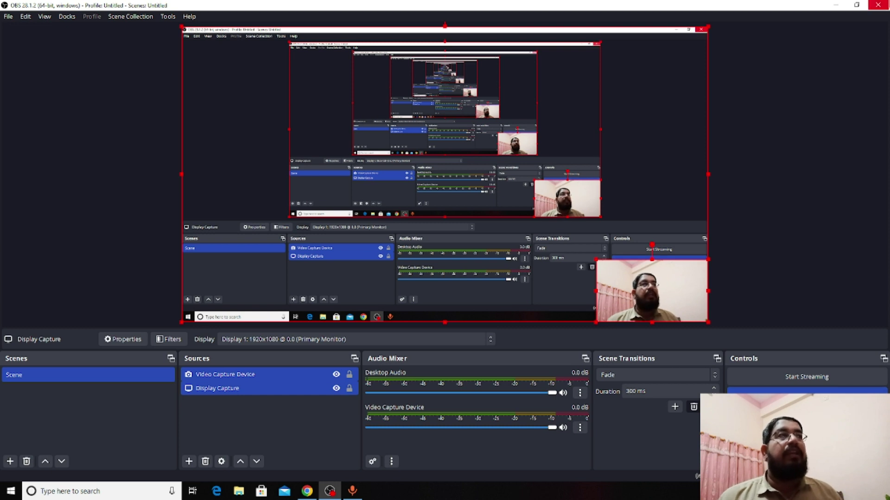
# Step: Switch to Chrome and look through the wallpapers on the MyLiveWallpapers.com home page
pyautogui.click(839, 4)
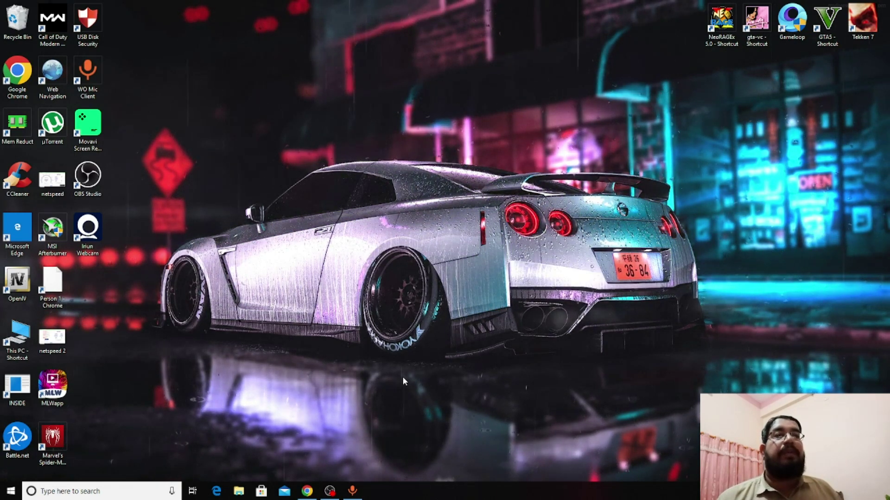
pyautogui.click(307, 491)
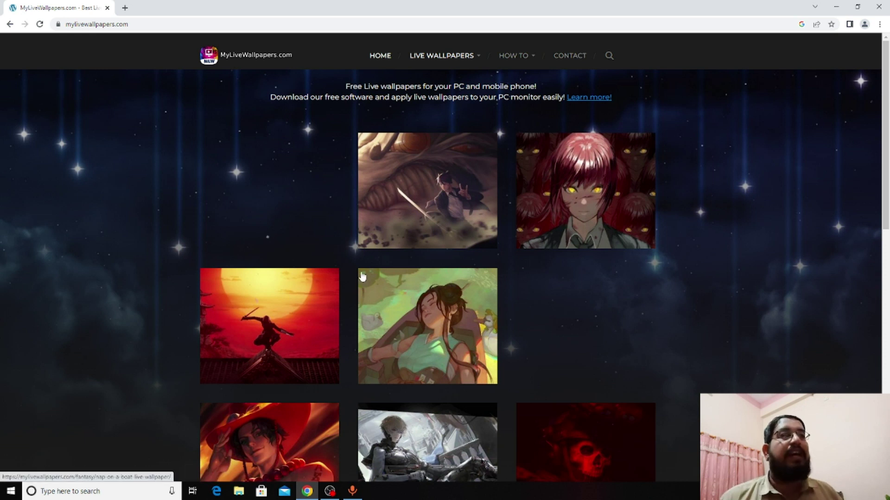
pyautogui.scroll(-10, 362, 275)
pyautogui.scroll(-3, 362, 274)
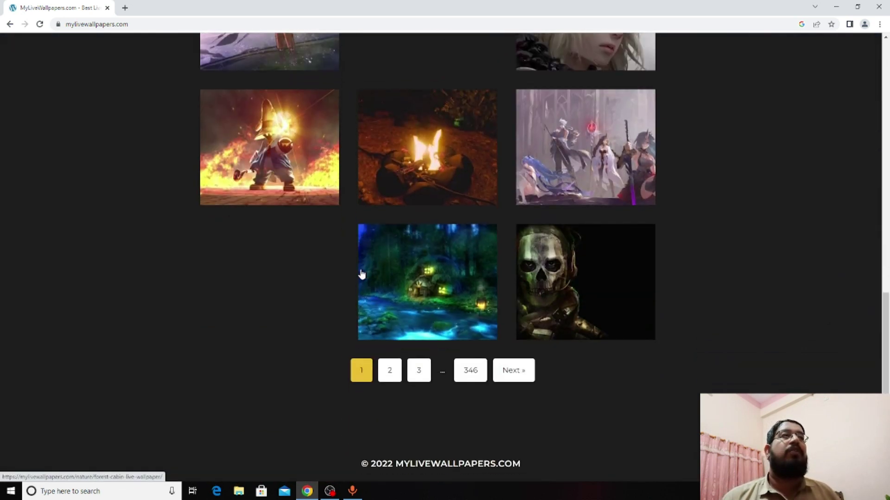
pyautogui.scroll(13, 362, 275)
pyautogui.scroll(-5, 361, 273)
# Step: Open the Ghost Modern Warfare live wallpaper page, dismissing the ad, and examine its preview and download options
pyautogui.scroll(-6, 361, 273)
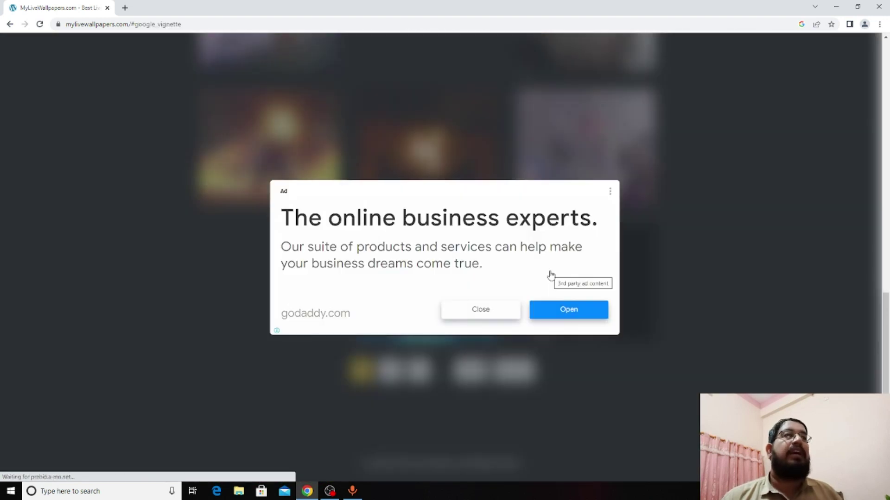
pyautogui.click(480, 310)
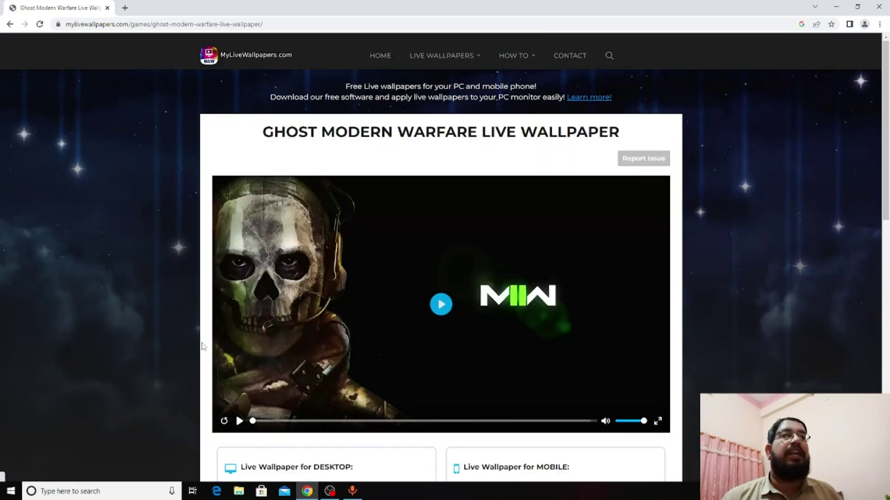
pyautogui.scroll(-3, 170, 333)
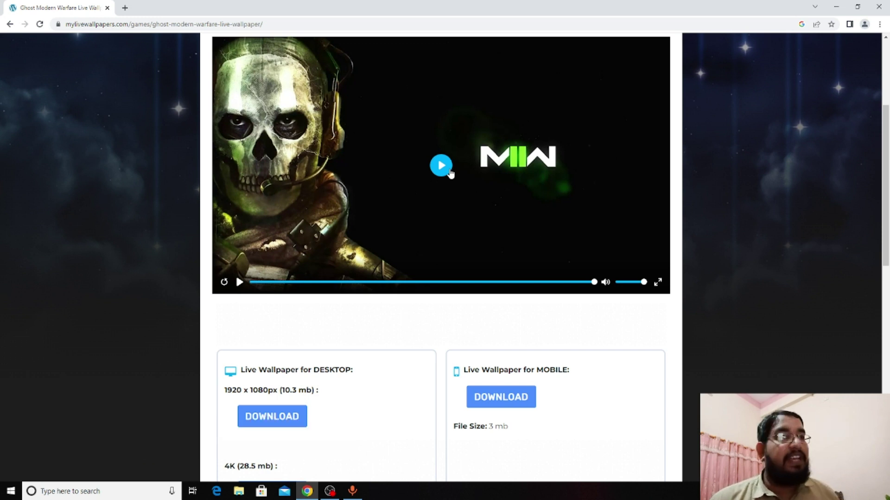
pyautogui.scroll(3, 291, 333)
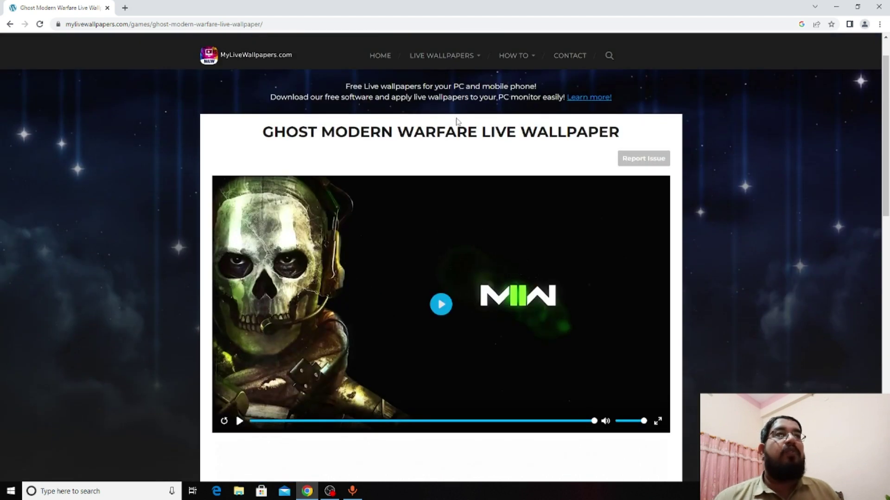
# Step: Open the Abstract category of live wallpapers and look through its listings
pyautogui.click(476, 56)
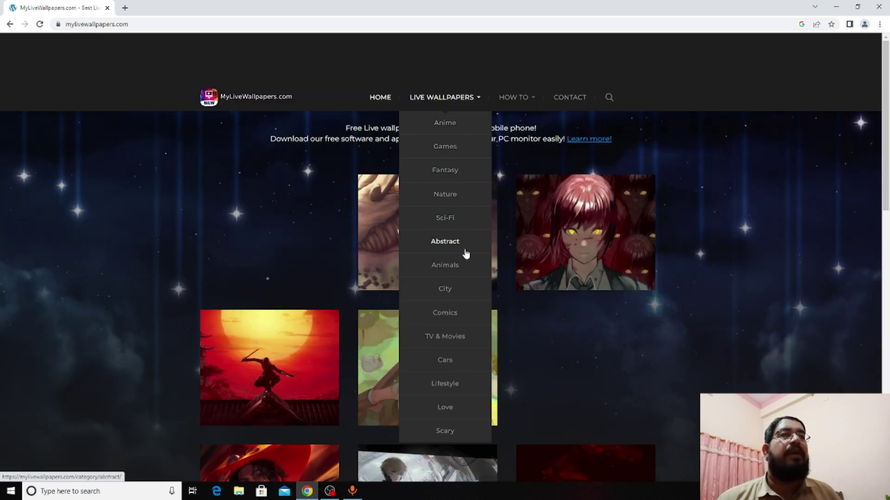
pyautogui.click(449, 247)
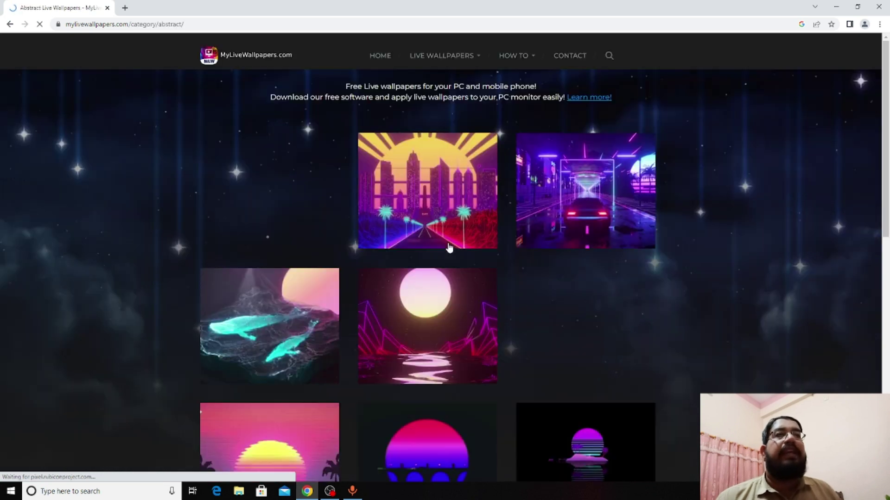
pyautogui.scroll(-4, 288, 355)
pyautogui.scroll(-4, 288, 355)
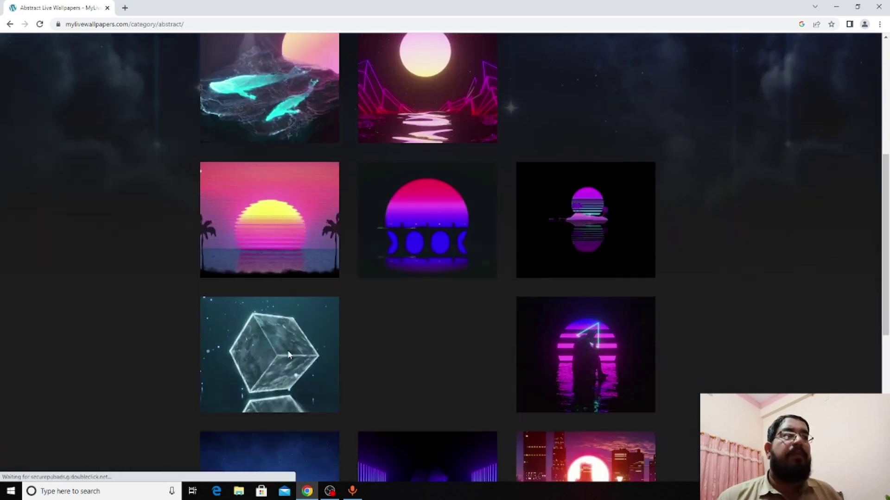
pyautogui.scroll(5, 491, 385)
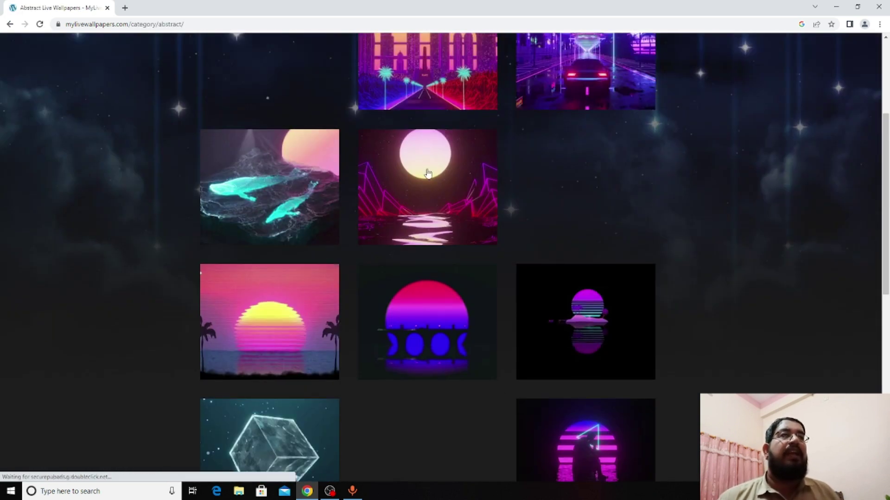
# Step: Open the Retro Neon Car live wallpaper page and examine its desktop and mobile download options
pyautogui.click(586, 81)
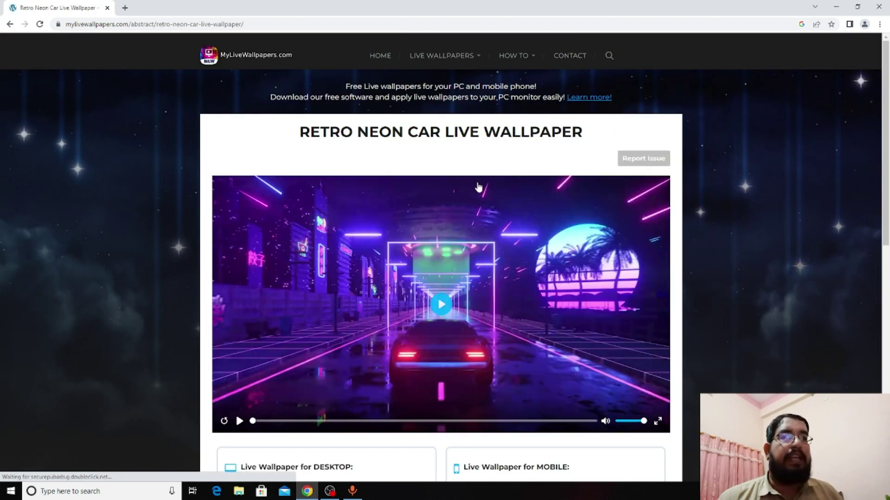
pyautogui.scroll(-2, 374, 289)
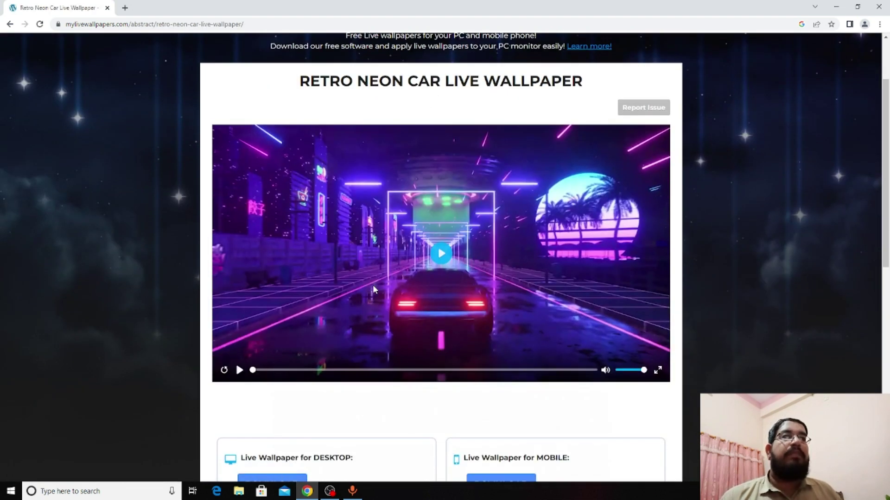
pyautogui.scroll(-3, 374, 290)
pyautogui.scroll(-2, 375, 290)
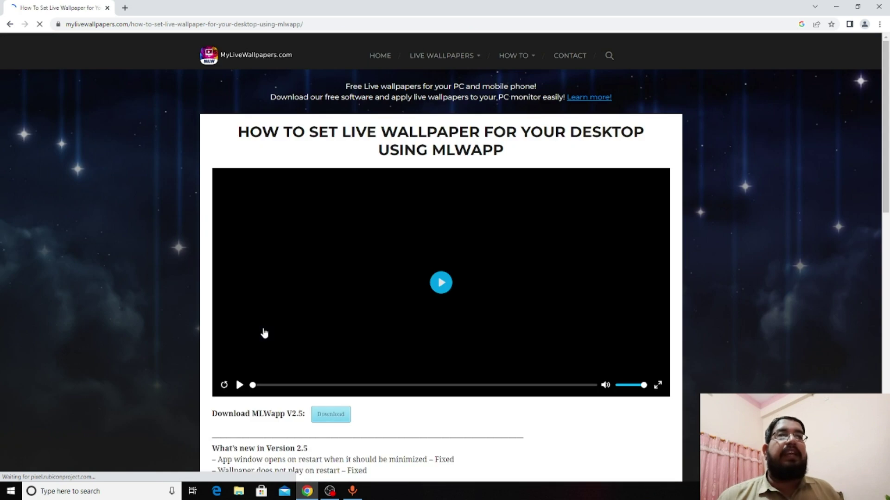
# Step: Review the MLWapp how-to page for desktop live wallpapers, download MLWapp V2.5, and minimize the browser
pyautogui.scroll(-15, 343, 408)
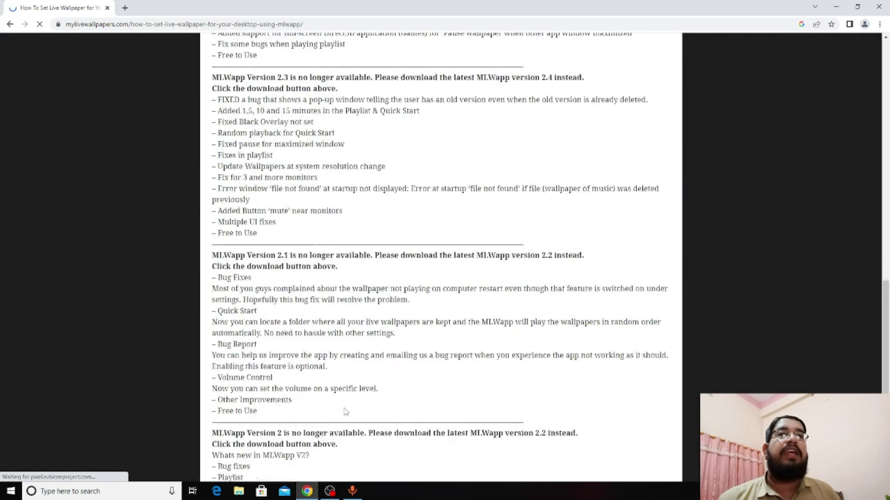
pyautogui.scroll(15, 345, 411)
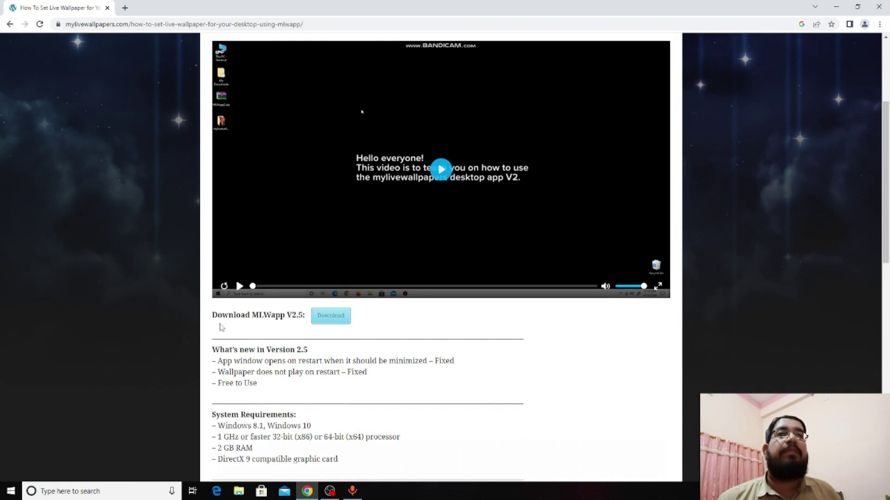
pyautogui.click(330, 317)
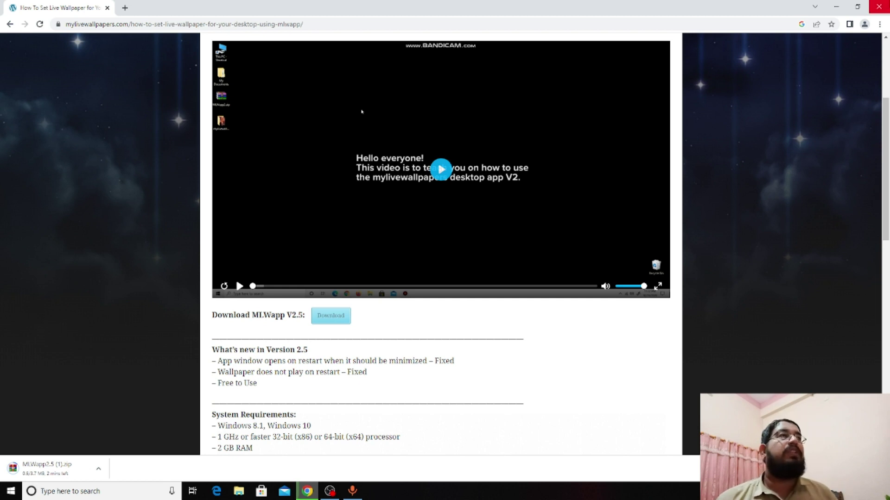
pyautogui.click(840, 7)
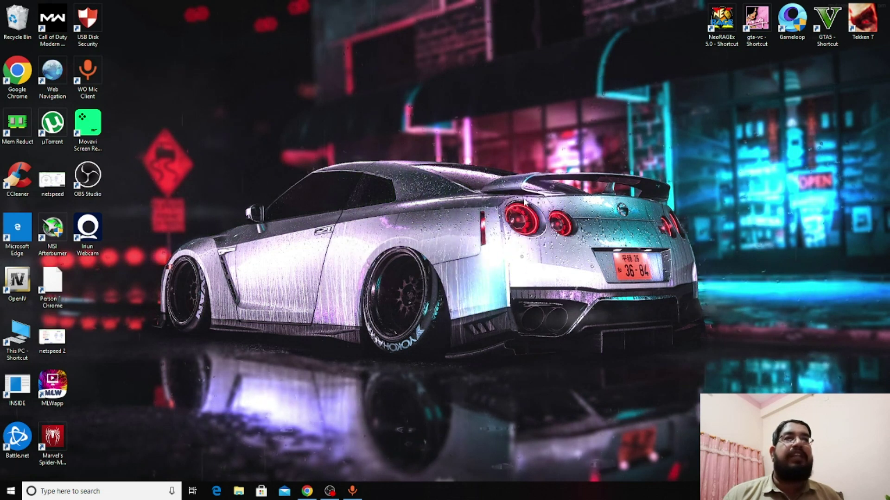
# Step: Run MLWapp2.5.exe from the downloaded zip archive, decline uninstalling the previous version, and return to the desktop
pyautogui.click(310, 492)
pyautogui.click(36, 469)
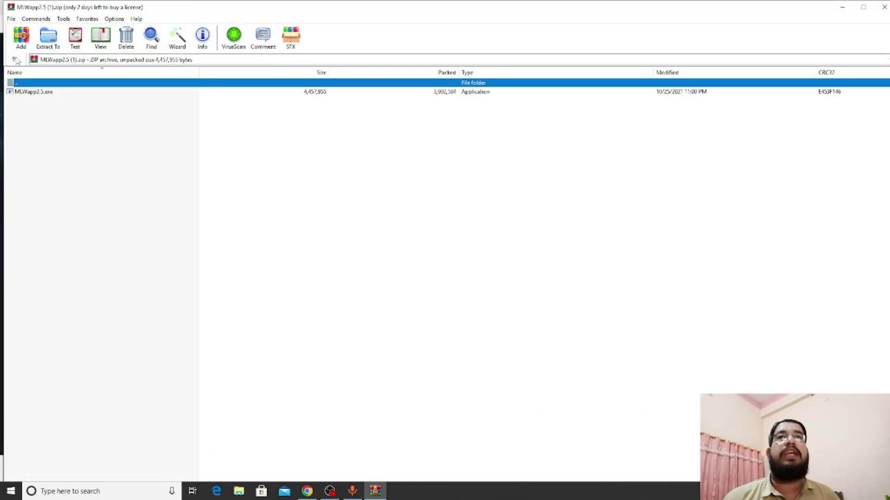
pyautogui.doubleClick(34, 93)
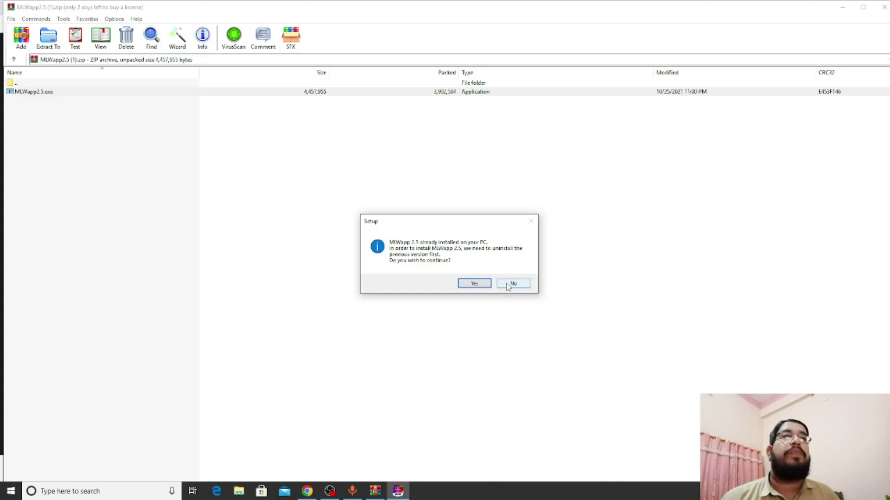
pyautogui.click(510, 286)
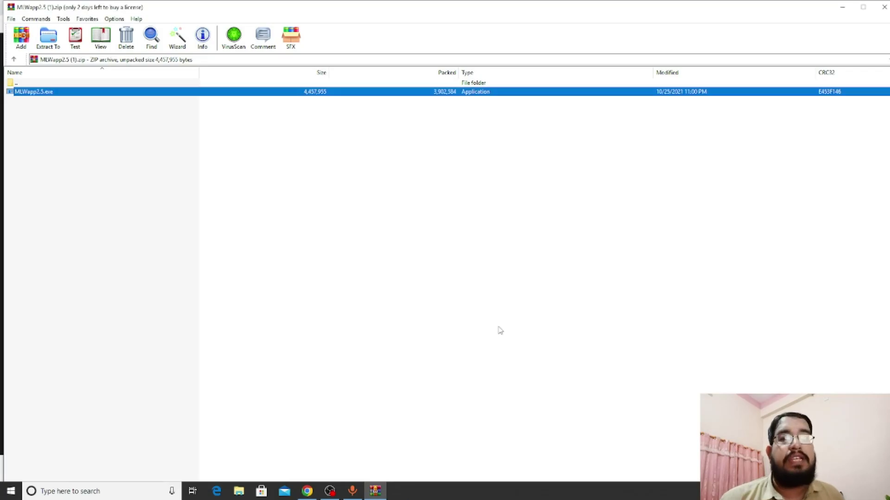
pyautogui.click(842, 7)
pyautogui.click(837, 8)
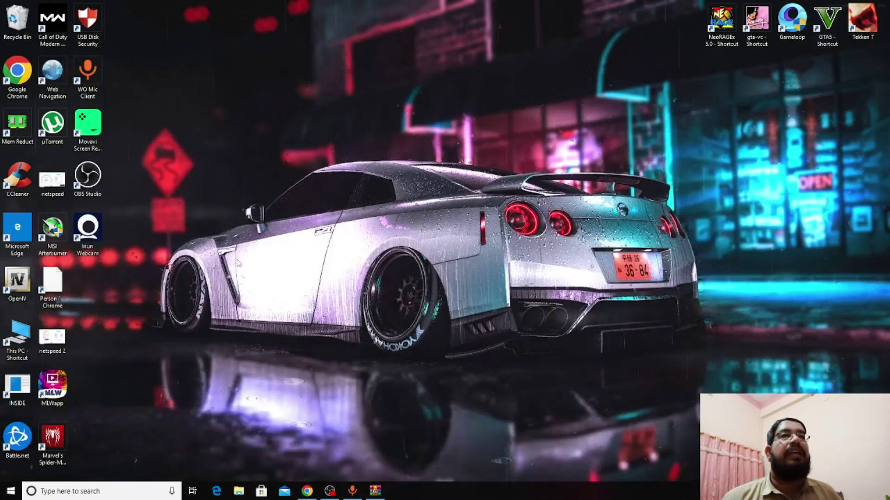
# Step: Launch MLWapp, set the Ferrari-Autumn video from the My live wallpaper folder as the live wallpaper, and show the desktop
pyautogui.doubleClick(55, 389)
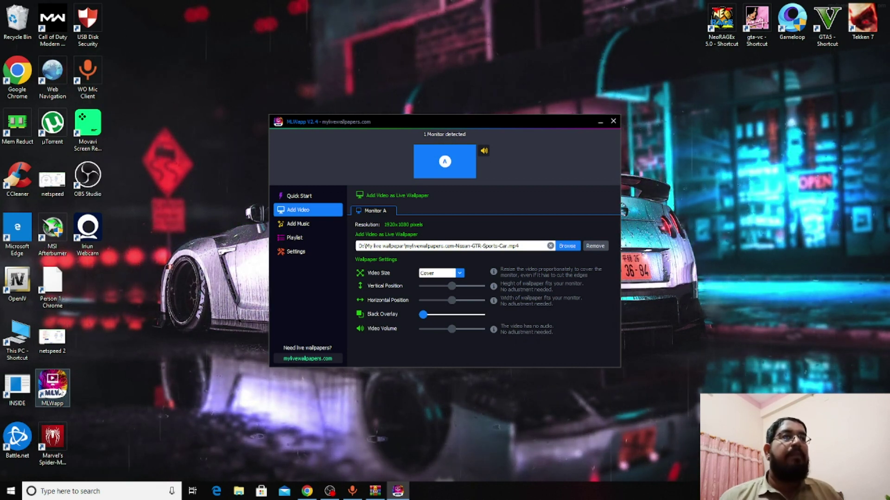
pyautogui.click(568, 246)
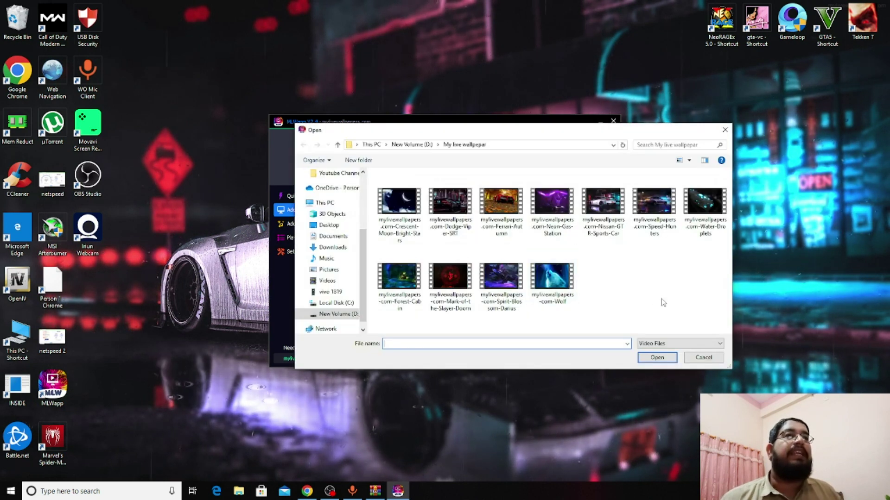
pyautogui.click(496, 210)
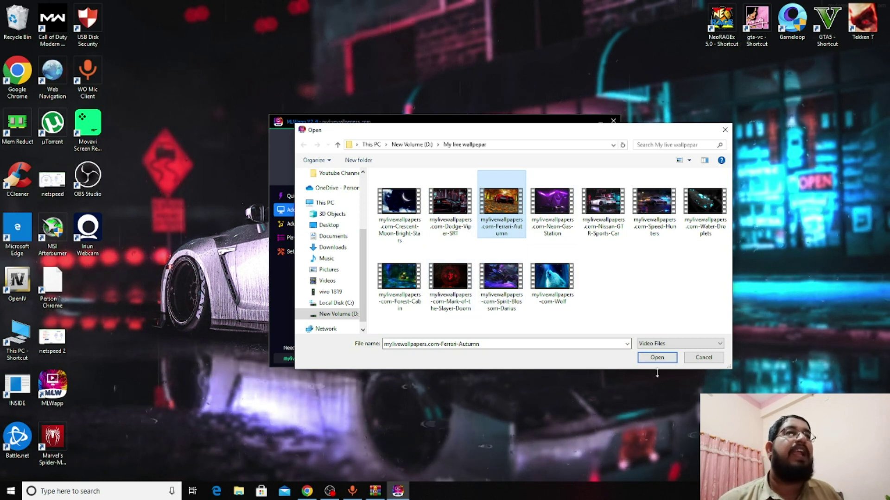
pyautogui.click(658, 357)
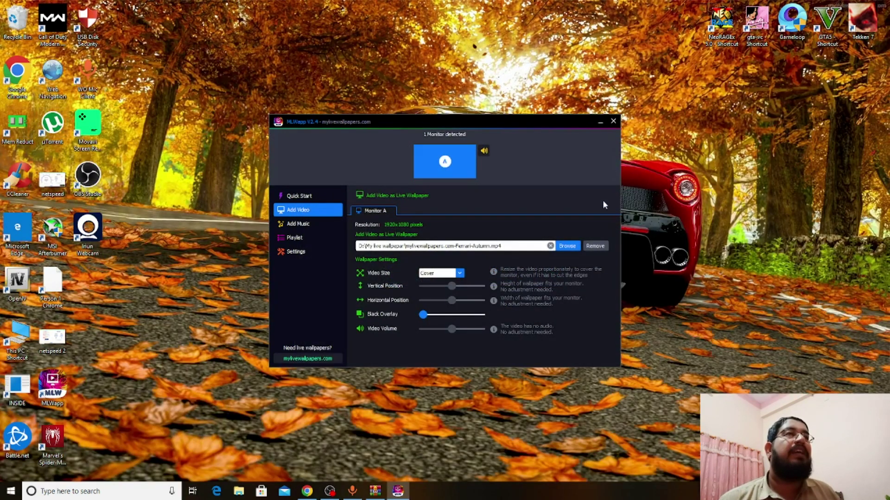
pyautogui.click(600, 122)
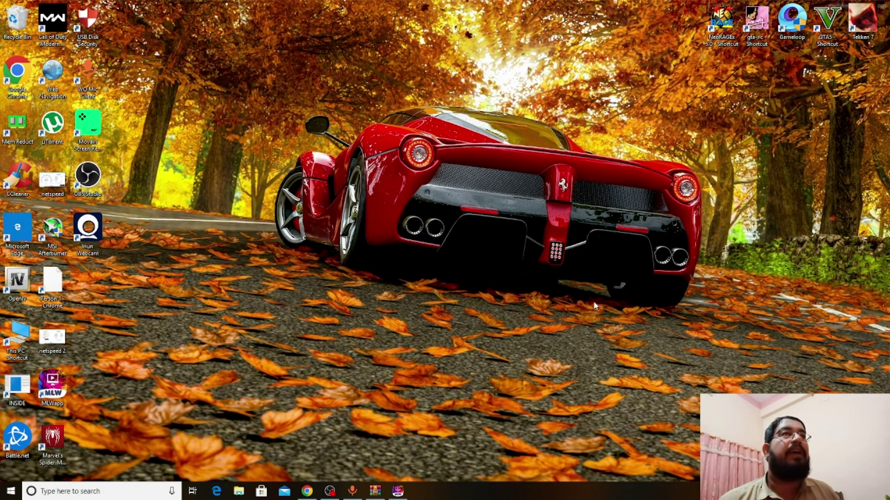
# Step: Replace the live wallpaper with the Spirit-Blossom-Darius video in MLWapp and show the desktop
pyautogui.click(398, 491)
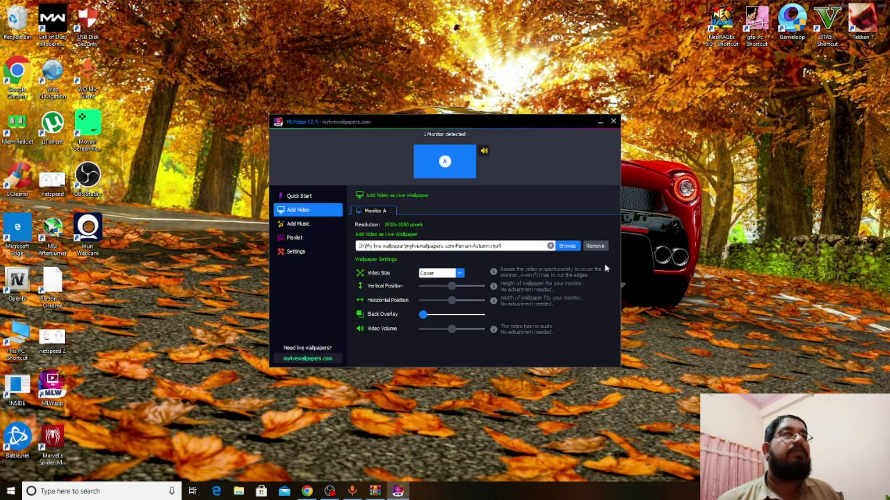
pyautogui.click(564, 246)
pyautogui.click(490, 252)
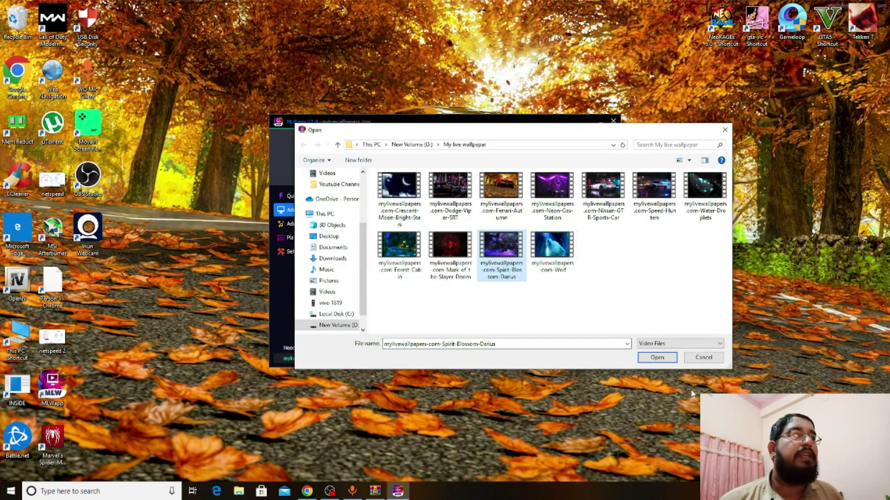
pyautogui.click(662, 356)
pyautogui.click(600, 122)
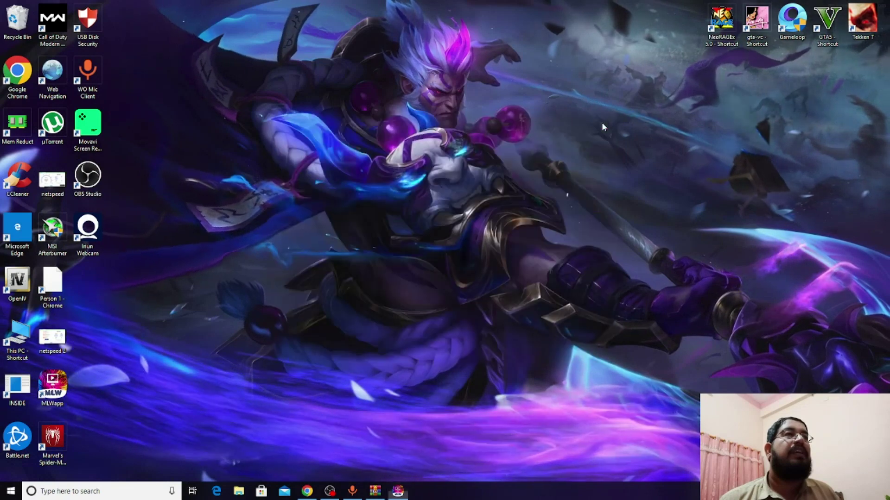
# Step: Return to MyLiveWallpapers.com in Chrome and browse the Love category of live wallpapers
pyautogui.click(398, 491)
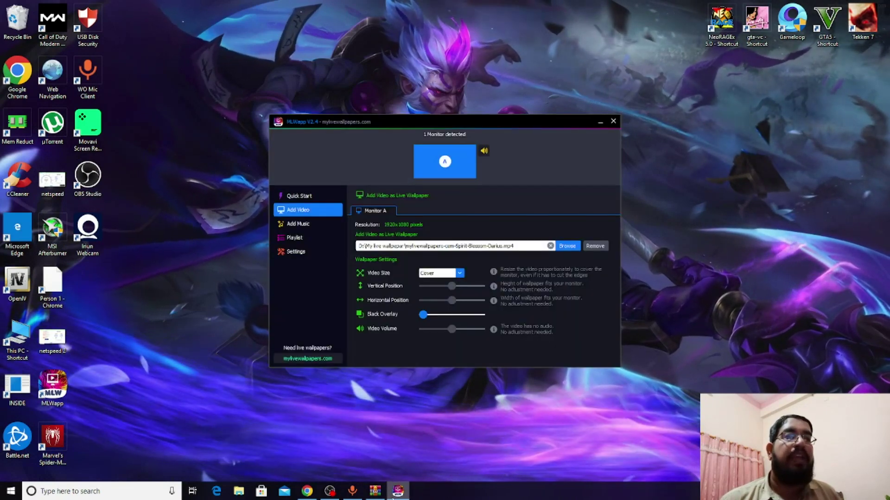
pyautogui.click(303, 493)
pyautogui.click(8, 25)
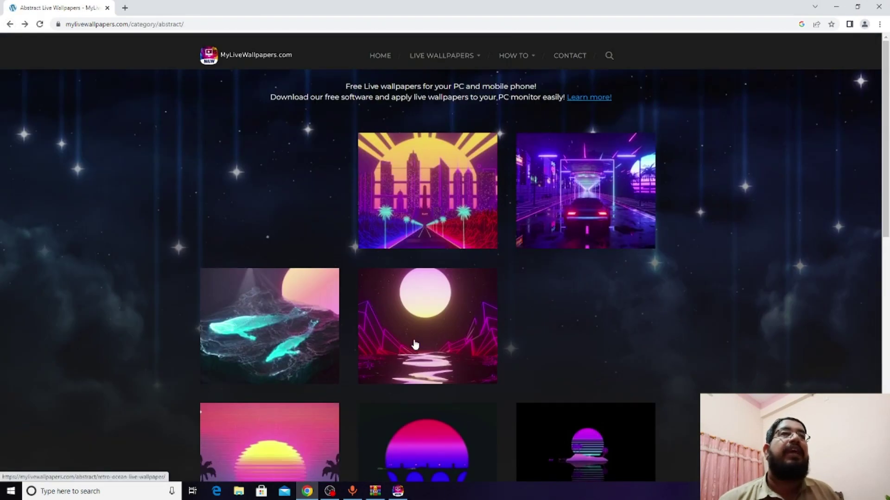
pyautogui.moveTo(477, 59)
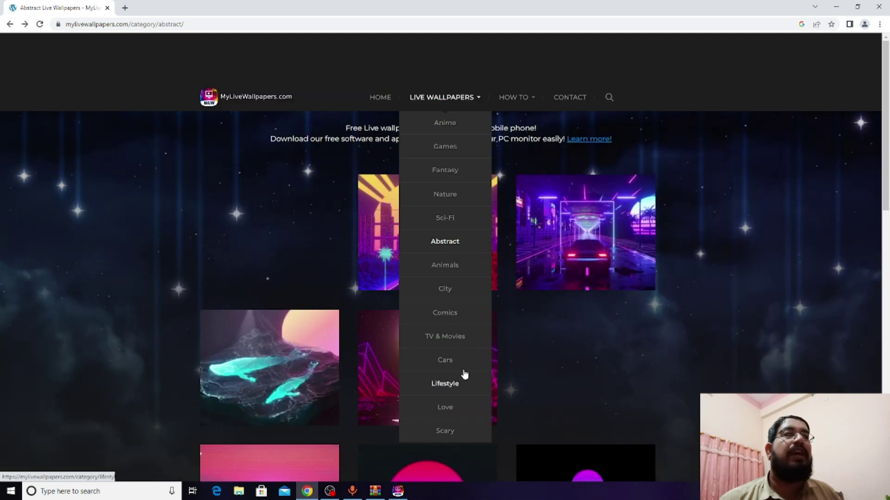
pyautogui.click(447, 409)
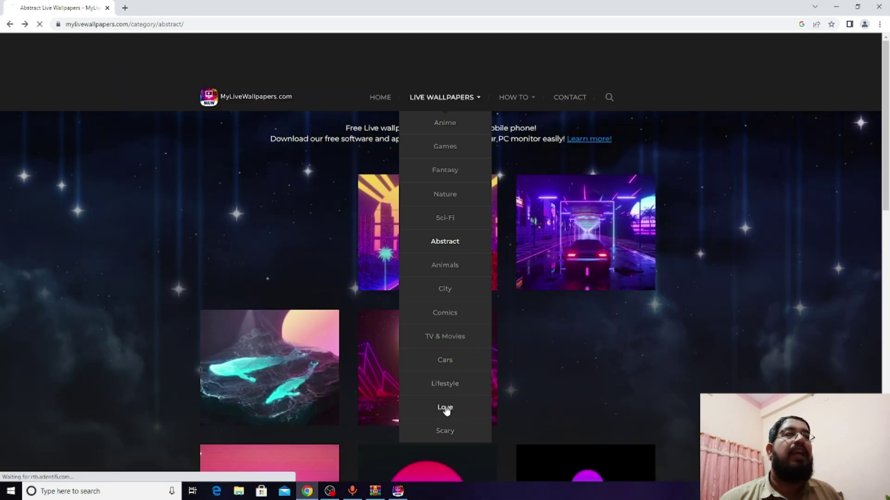
pyautogui.scroll(-3, 124, 250)
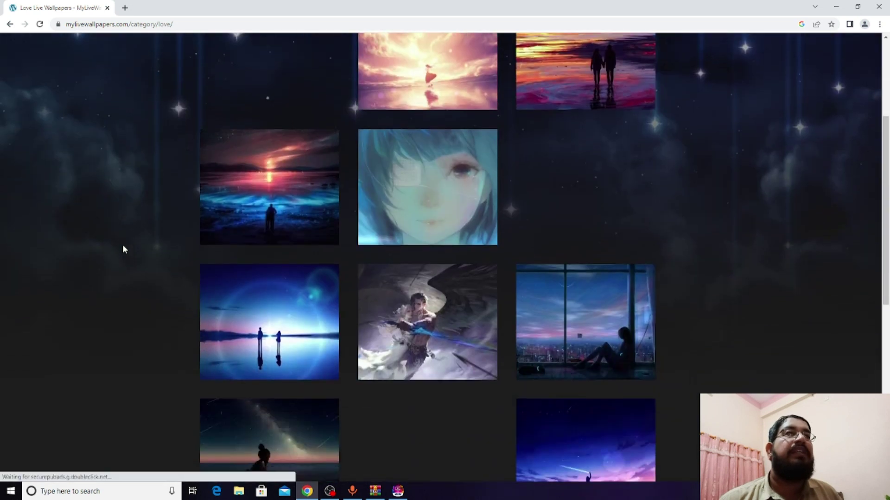
# Step: Open the Evening Love Couple live wallpaper from the Love category, preview its video, and download the desktop version
pyautogui.click(284, 181)
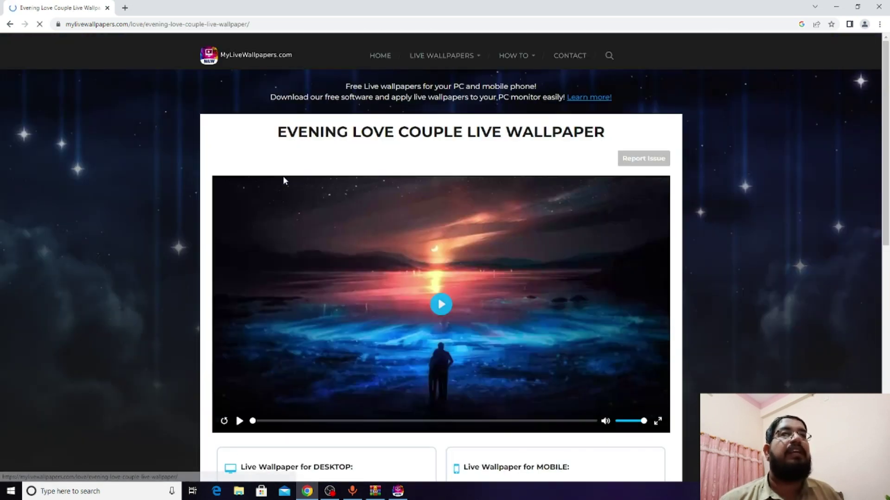
pyautogui.scroll(-3, 642, 383)
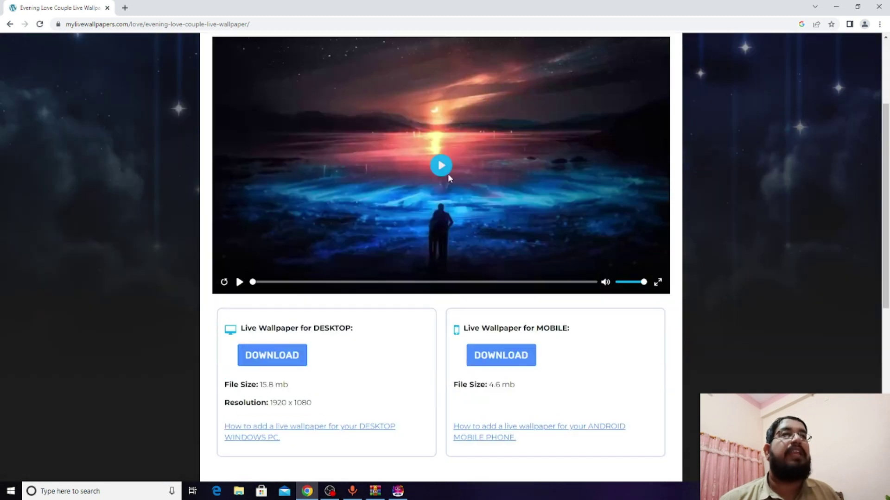
pyautogui.scroll(2, 514, 240)
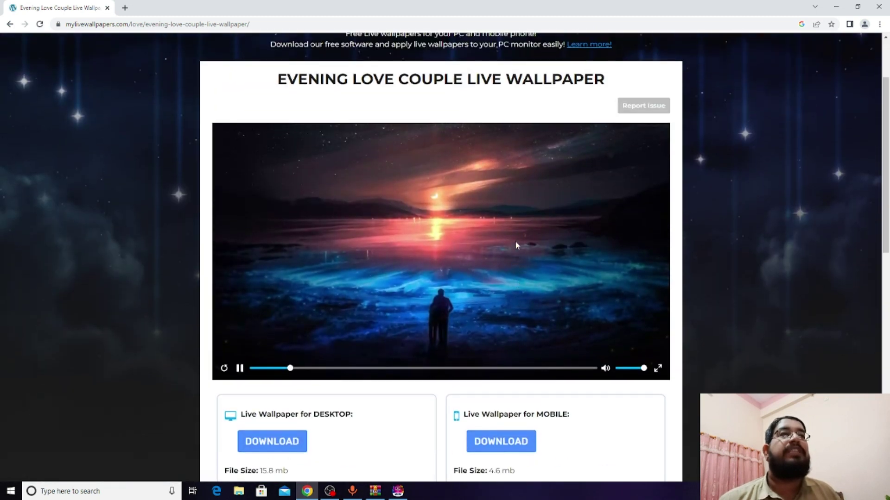
pyautogui.scroll(-2, 543, 307)
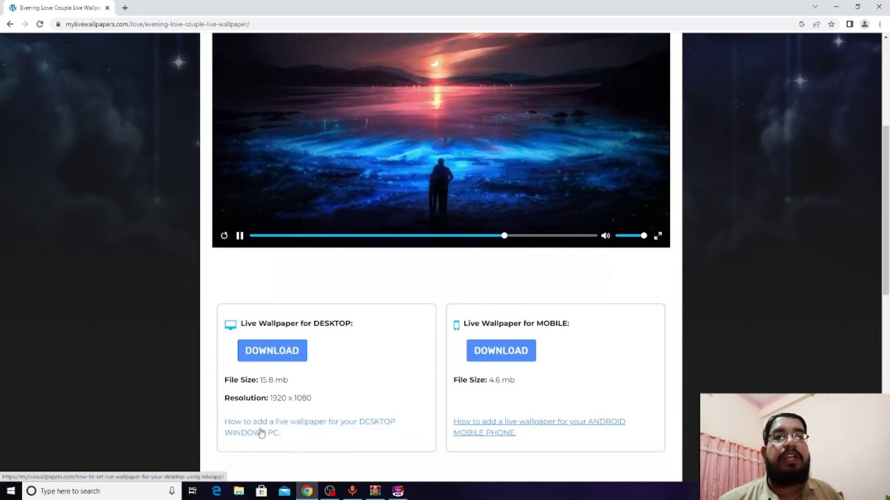
pyautogui.click(283, 359)
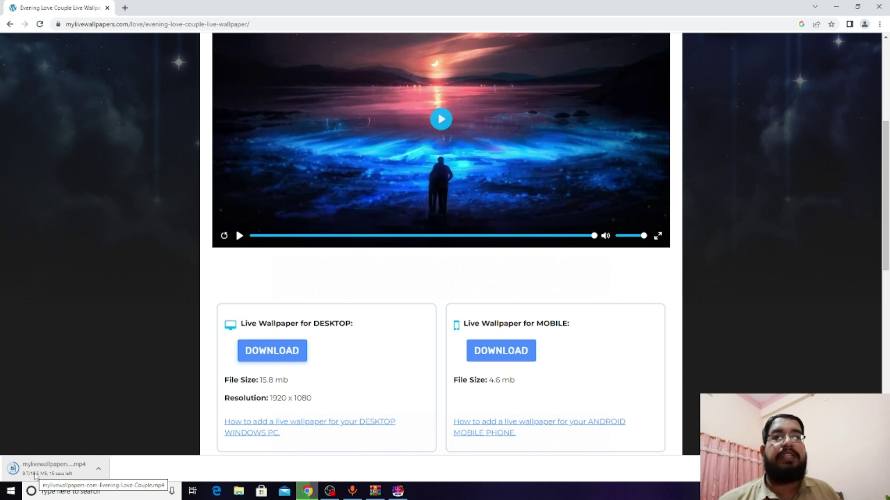
# Step: Look through the My live wallpepar folder on New Volume (D:) and the Downloads folder for the downloaded video
pyautogui.click(239, 492)
pyautogui.scroll(-3, 355, 234)
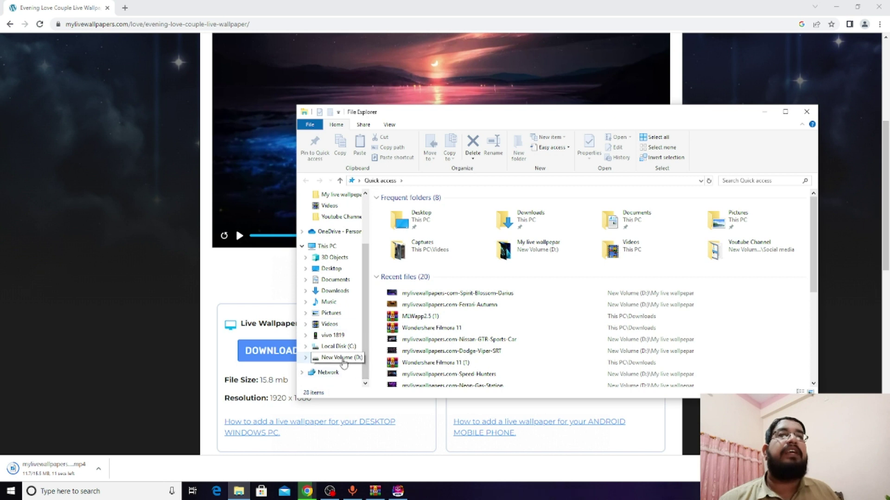
pyautogui.click(343, 361)
pyautogui.click(398, 232)
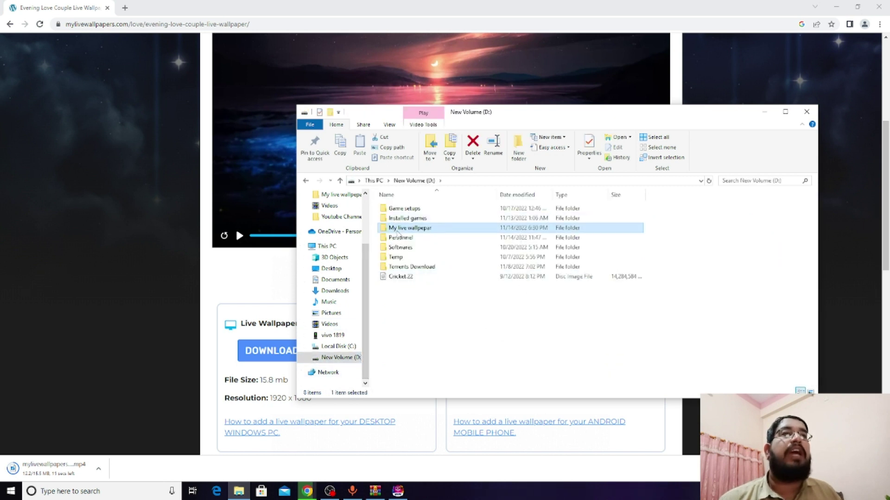
pyautogui.doubleClick(436, 231)
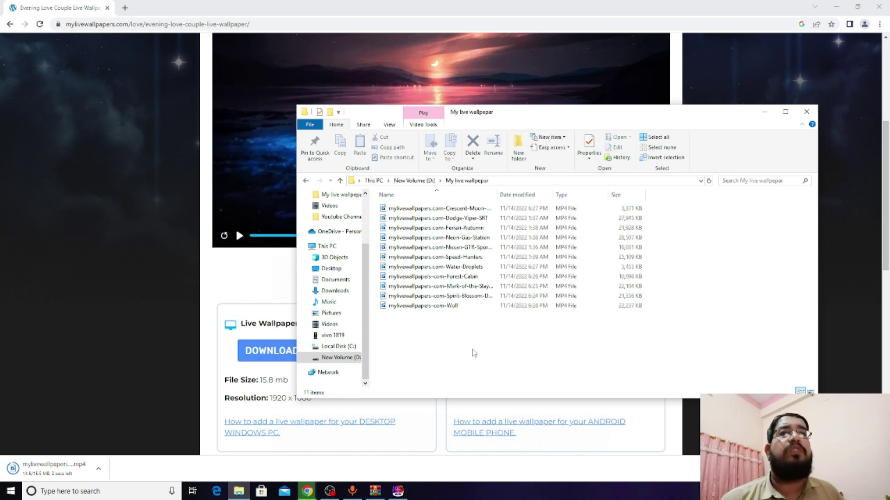
pyautogui.click(315, 292)
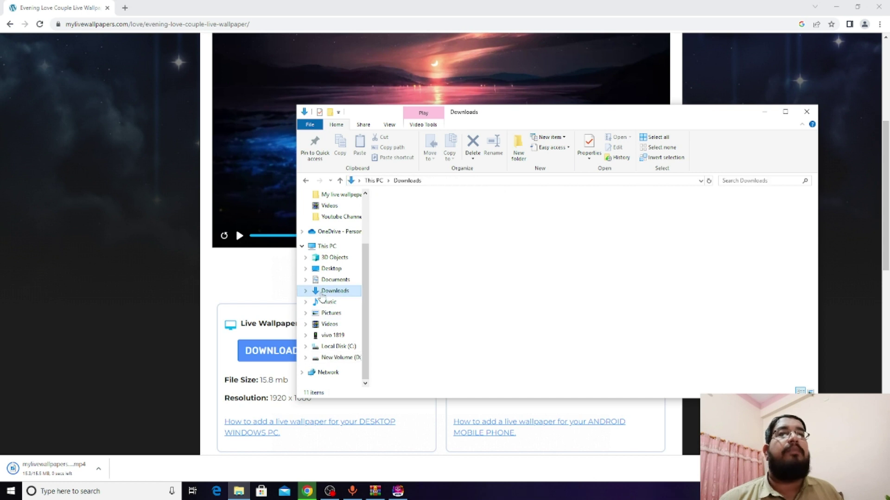
pyautogui.scroll(-2, 531, 315)
pyautogui.scroll(-8, 530, 315)
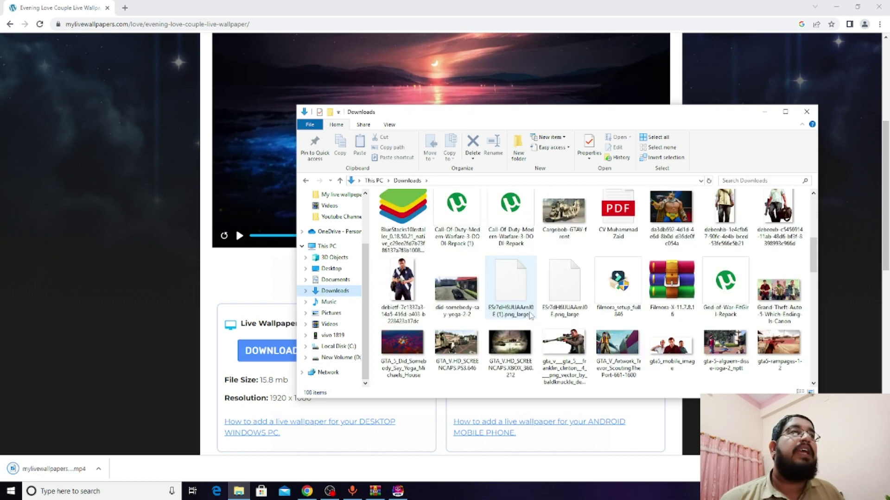
pyautogui.scroll(-2, 531, 315)
pyautogui.scroll(5, 530, 315)
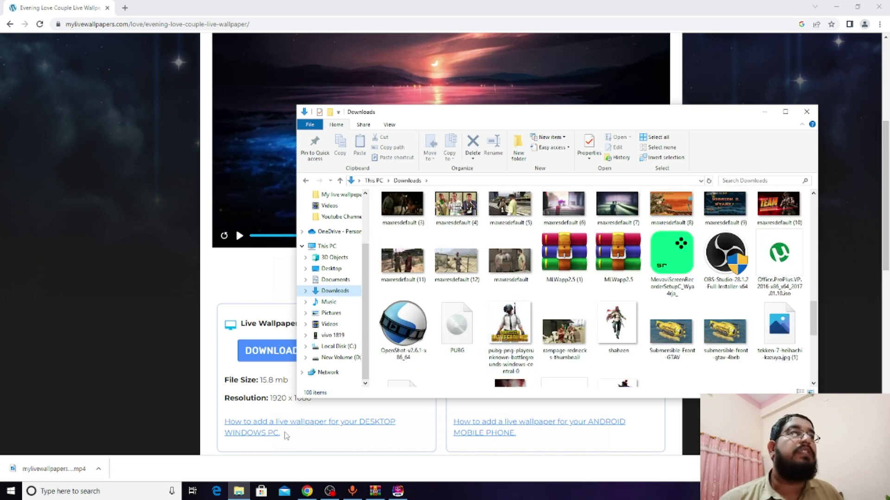
# Step: Locate the downloaded Evening-Love-Couple video from Chrome and move it into the My live wallpepar folder on New Volume (D:)
pyautogui.click(98, 469)
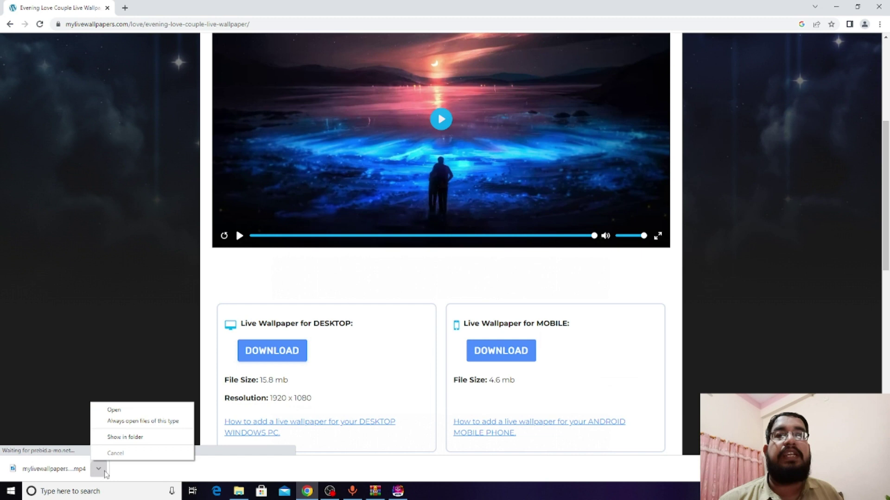
pyautogui.click(117, 441)
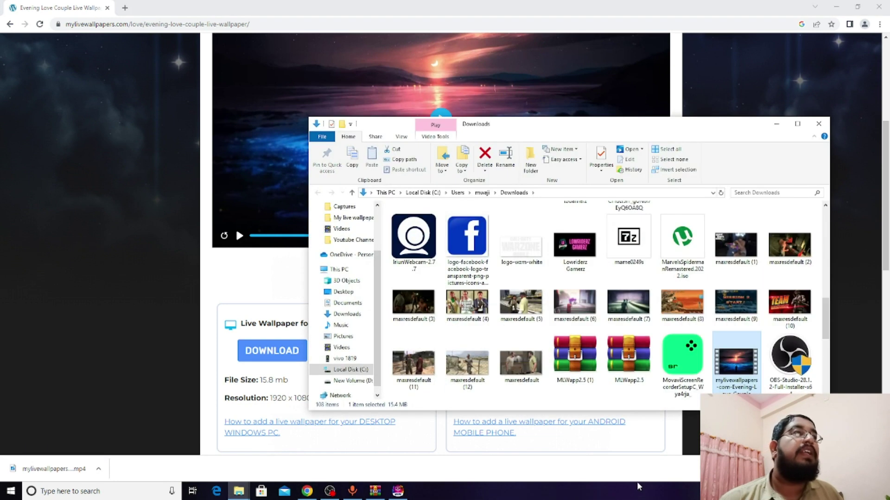
pyautogui.rightClick(739, 367)
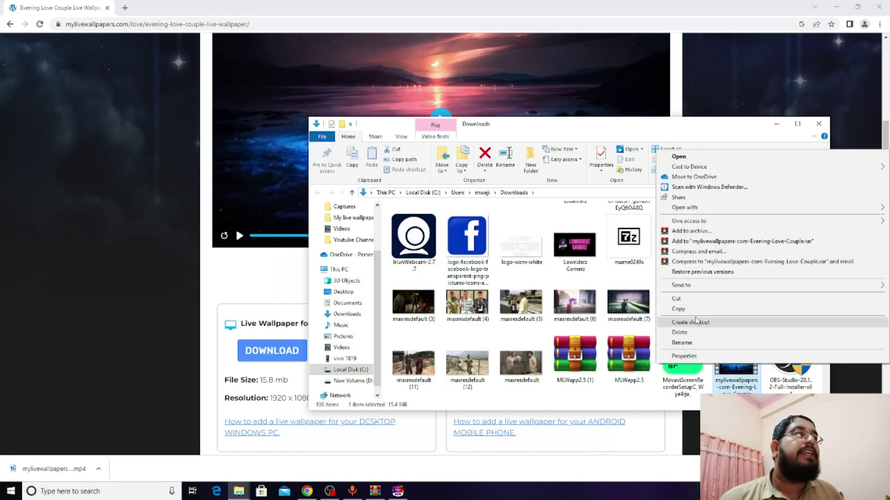
pyautogui.click(681, 299)
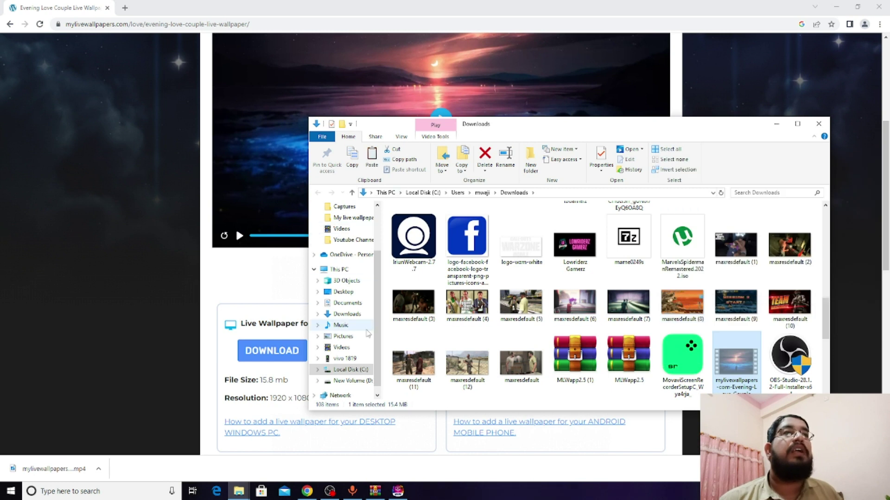
pyautogui.click(364, 385)
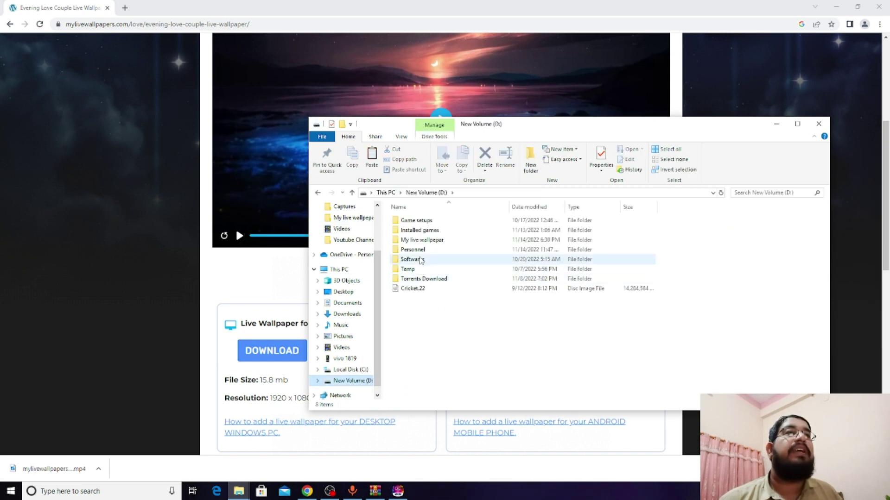
pyautogui.doubleClick(424, 242)
pyautogui.rightClick(459, 392)
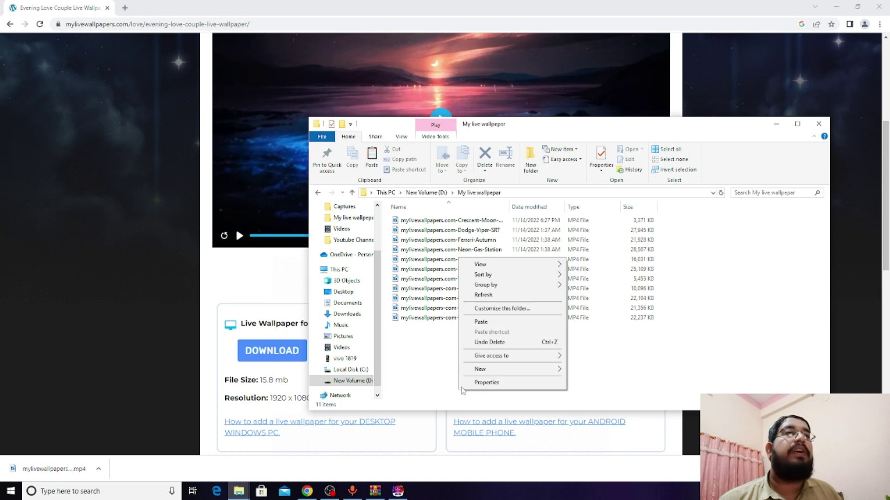
pyautogui.click(481, 322)
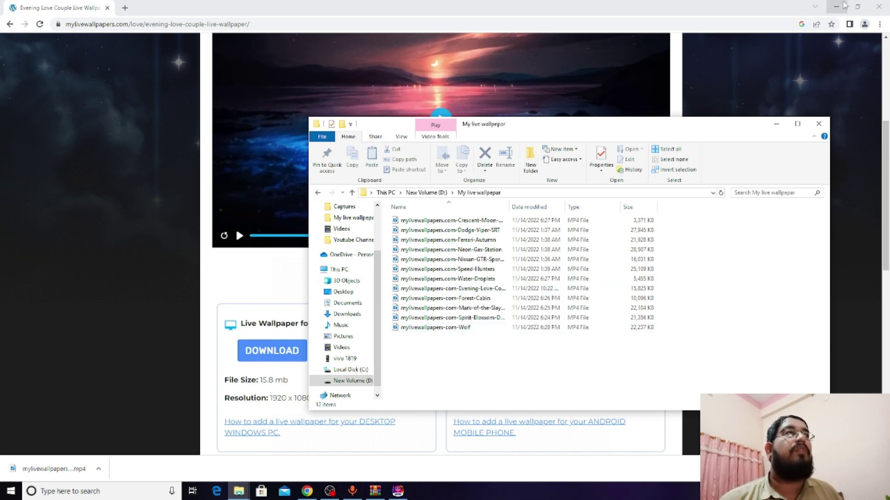
# Step: Minimize the open windows, set the Evening-Love-Couple video as the live wallpaper in MLWapp, and show the desktop
pyautogui.click(844, 6)
pyautogui.click(776, 124)
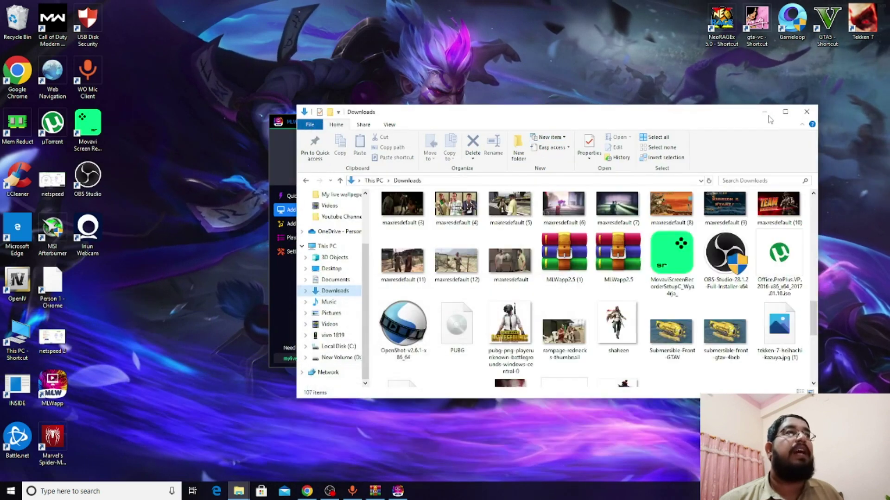
pyautogui.click(764, 111)
pyautogui.click(567, 246)
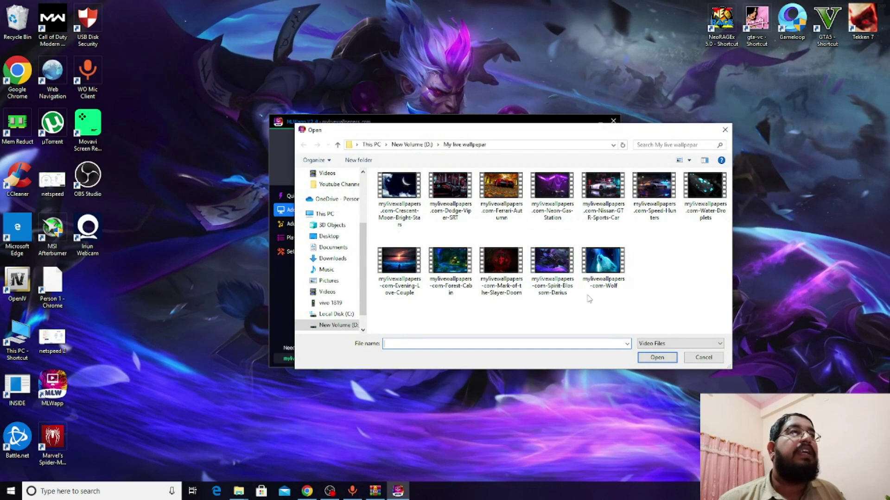
pyautogui.click(398, 270)
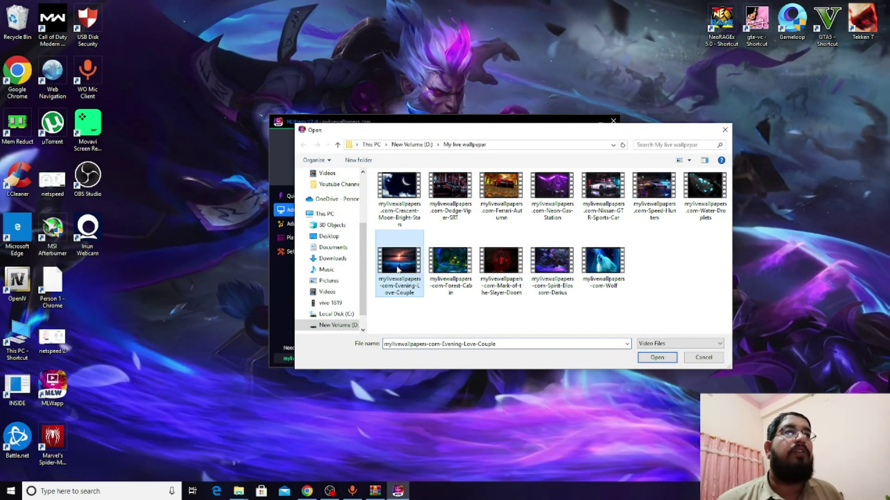
pyautogui.click(657, 357)
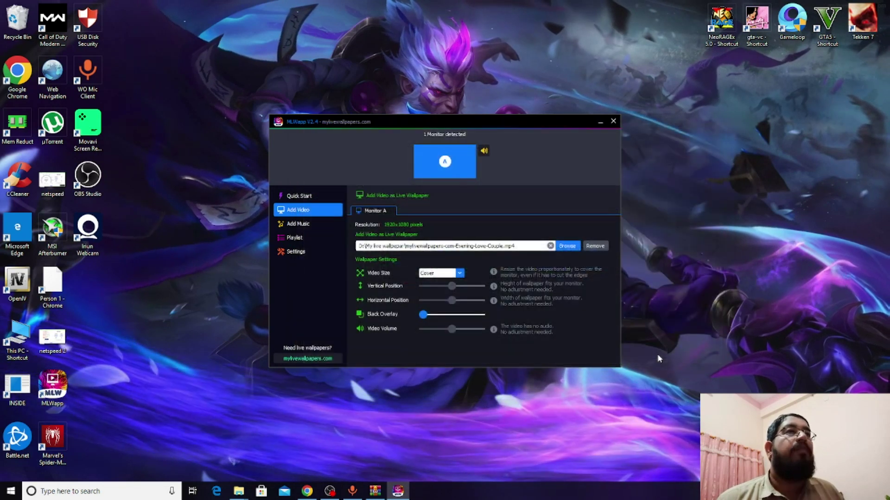
pyautogui.click(600, 123)
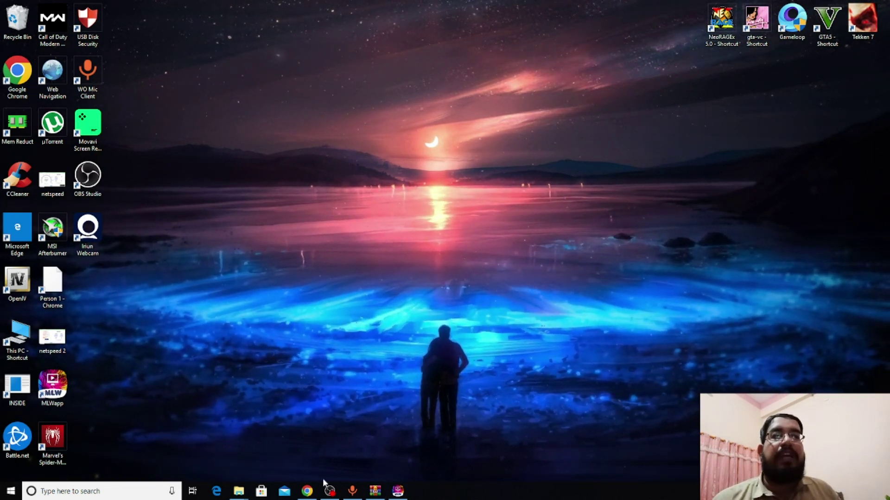
# Step: Return to the Love category on MyLiveWallpapers.com in Chrome and view the list of live wallpaper categories
pyautogui.click(307, 491)
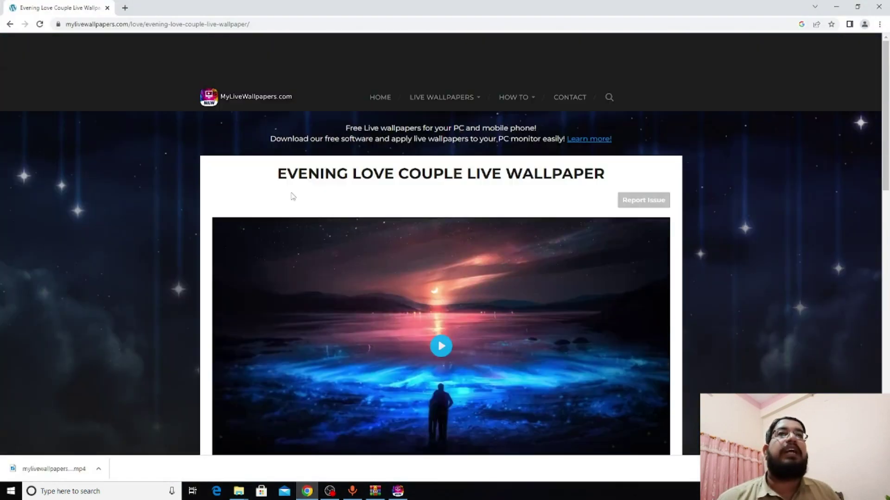
pyautogui.click(9, 24)
pyautogui.scroll(3, 395, 261)
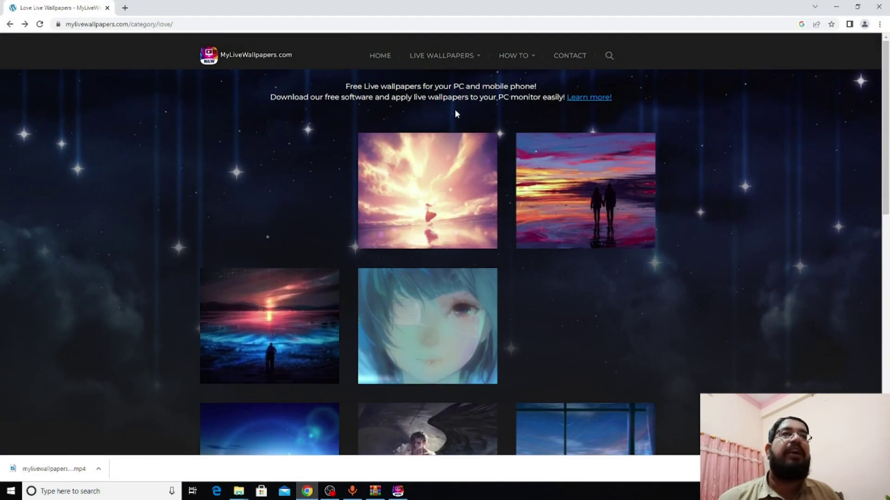
pyautogui.scroll(1, 477, 55)
pyautogui.moveTo(480, 107)
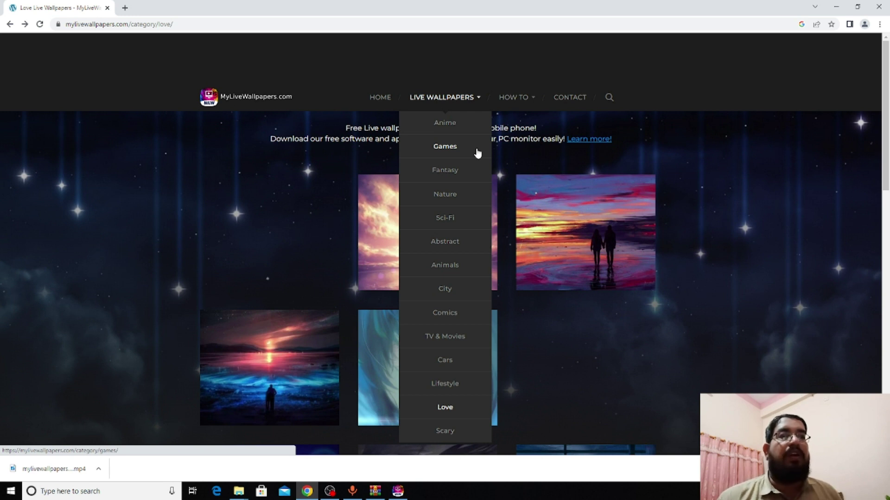
pyautogui.click(332, 493)
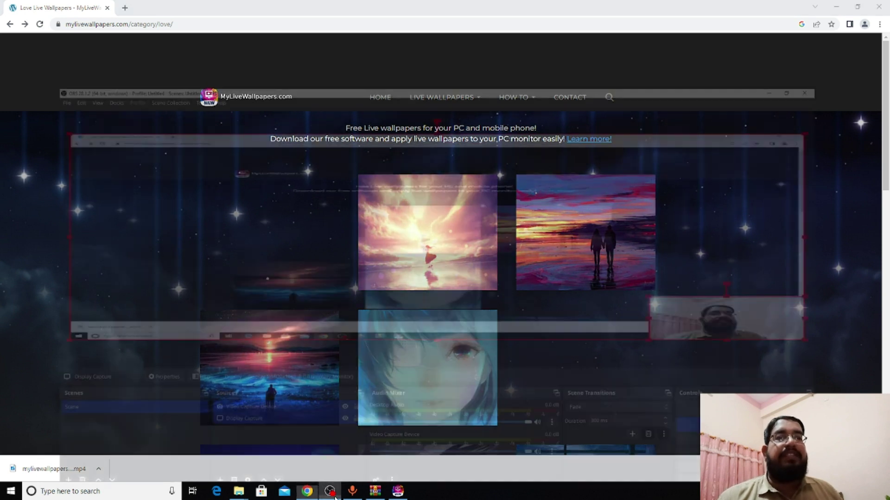